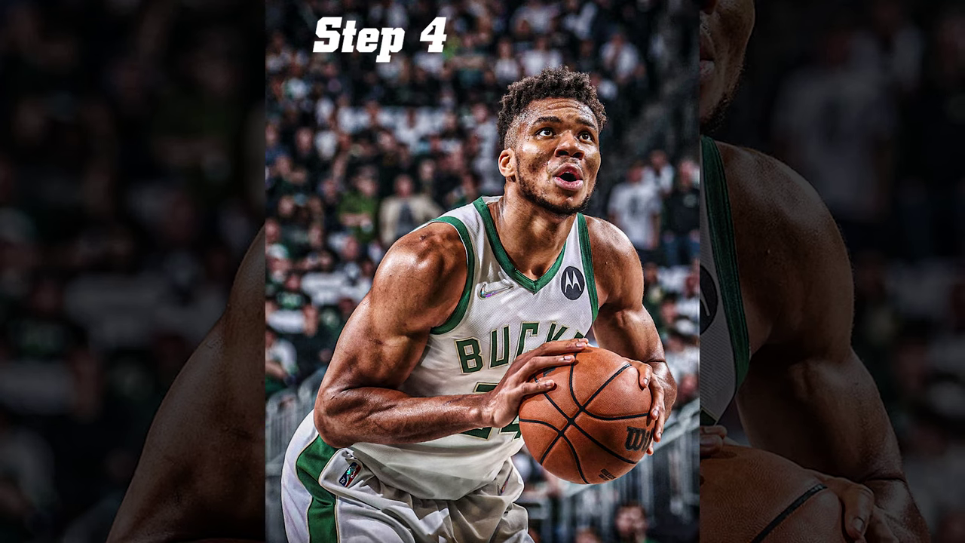
Step: Launch the Camera Raw Filter from the Filter menu on the Camera Raw Filter layer
click(416, 185)
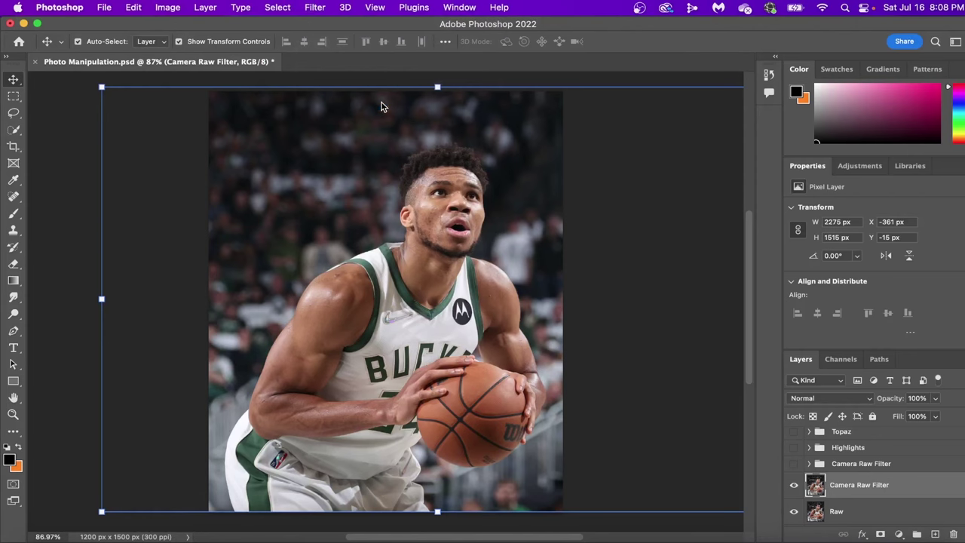
Step: Raise sharpening, set Texture +32, Clarity +49, Vibrance +47, Highlights -22, Shadows +32, Blacks -20, and apply
scroll(280, 273, up, 5)
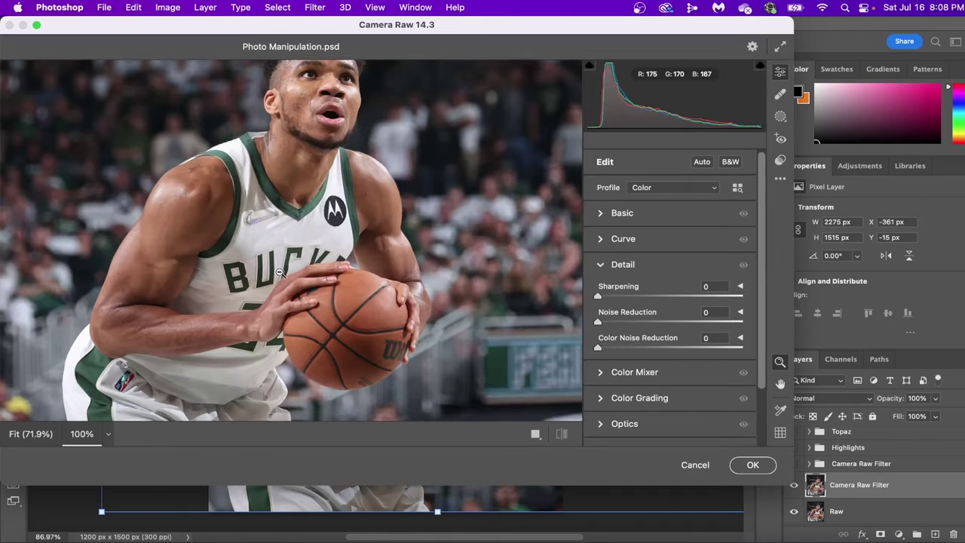
scroll(280, 273, left, 5)
scroll(280, 273, up, 3)
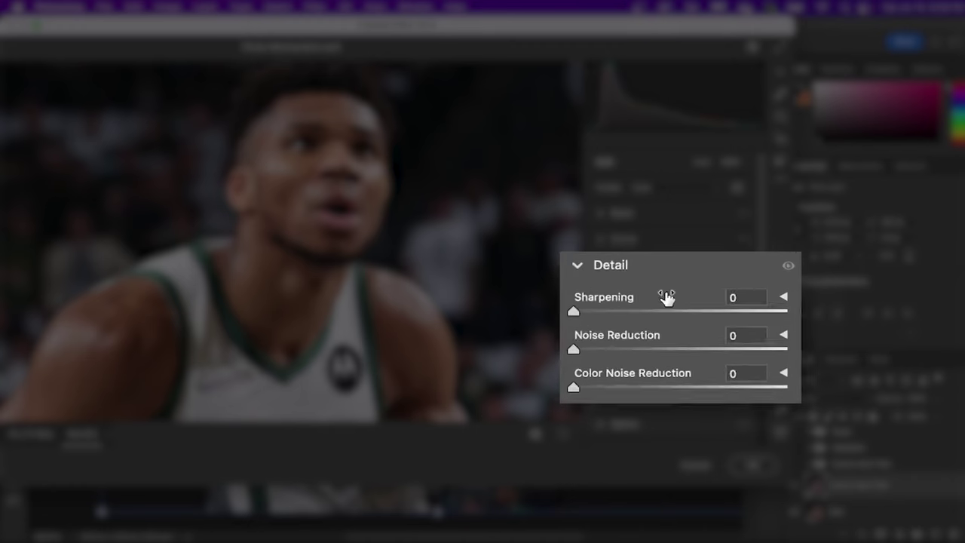
drag(603, 324, 706, 326)
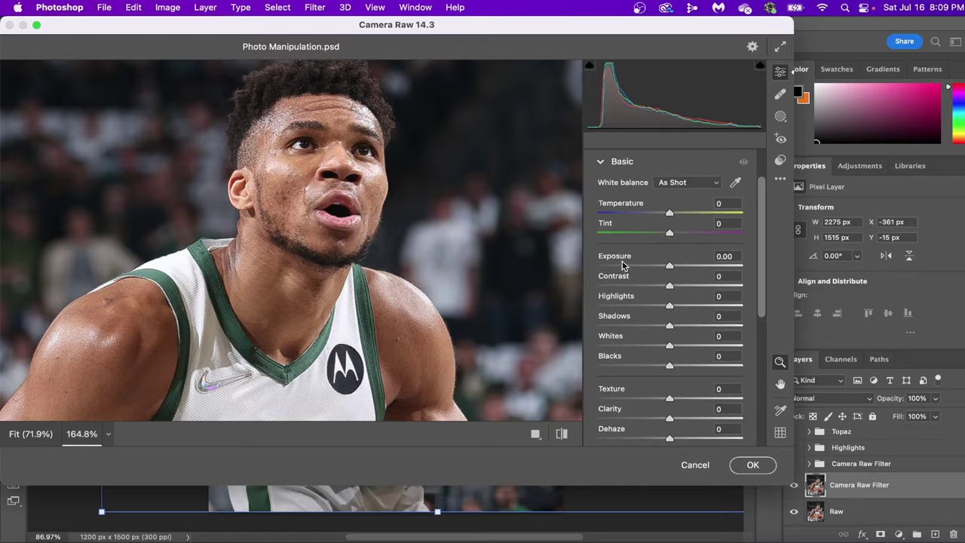
drag(675, 420, 702, 407)
scroll(679, 382, down, 3)
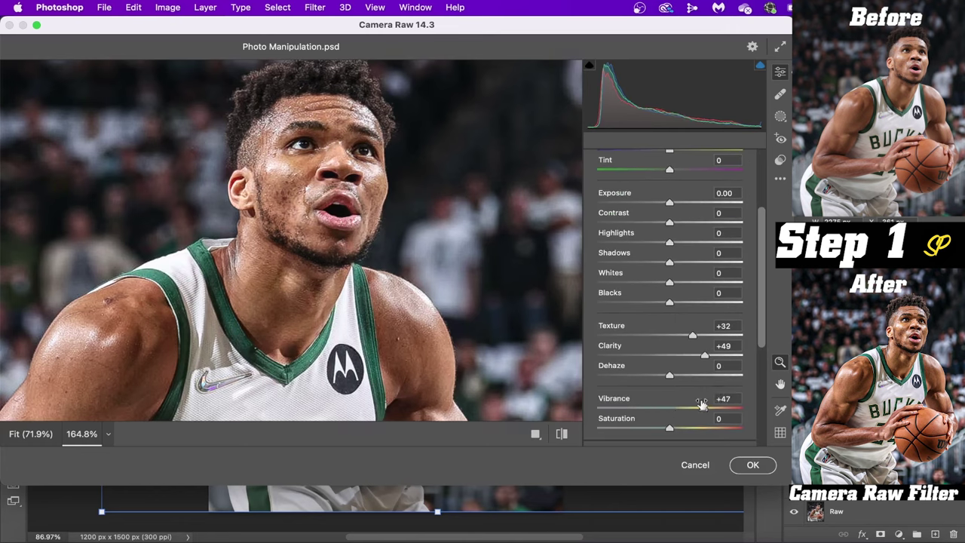
scroll(673, 286, up, 1)
drag(669, 264, 693, 284)
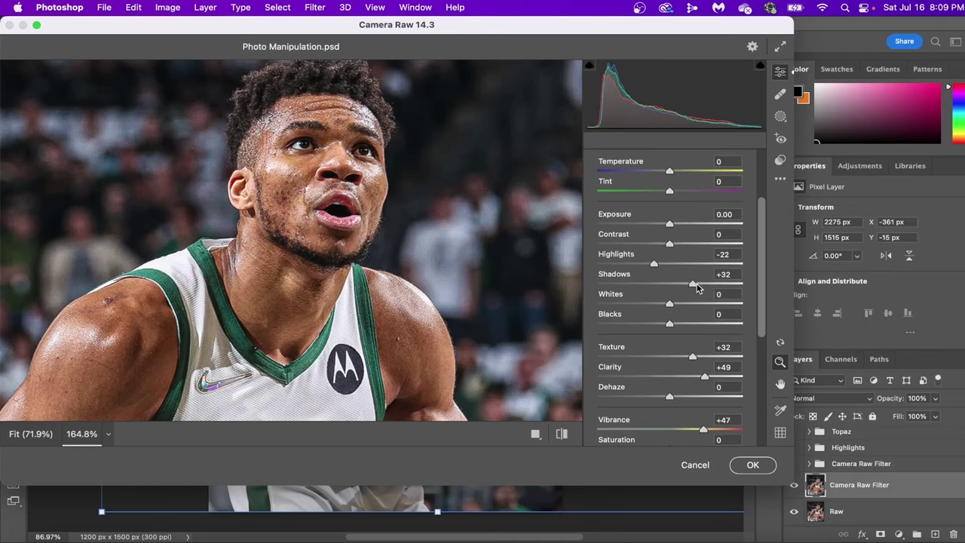
mouse_move(669, 325)
mouse_down()
mouse_move(641, 325)
mouse_move(655, 323)
mouse_up()
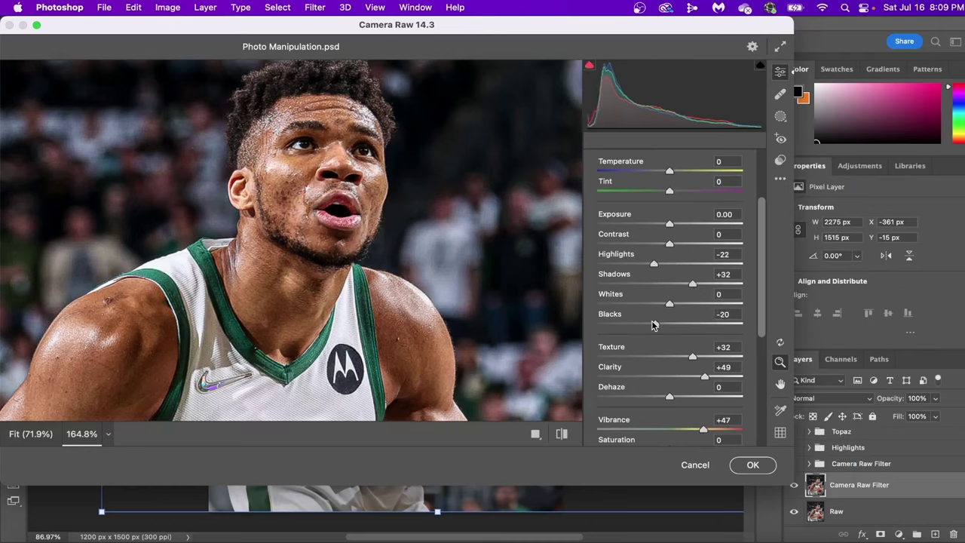
click(753, 466)
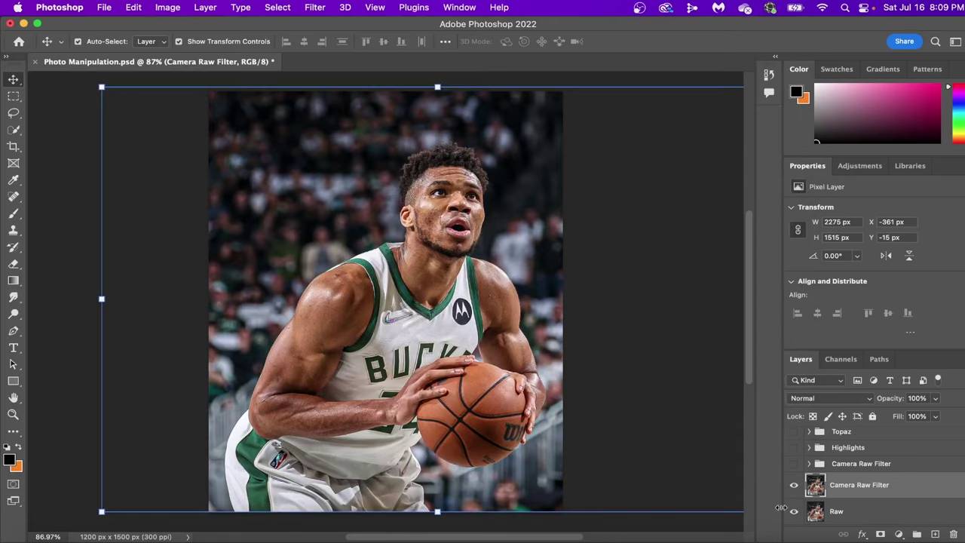
Step: Compare the filtered layer against the original, then hide the Highlights group
click(795, 485)
click(795, 485)
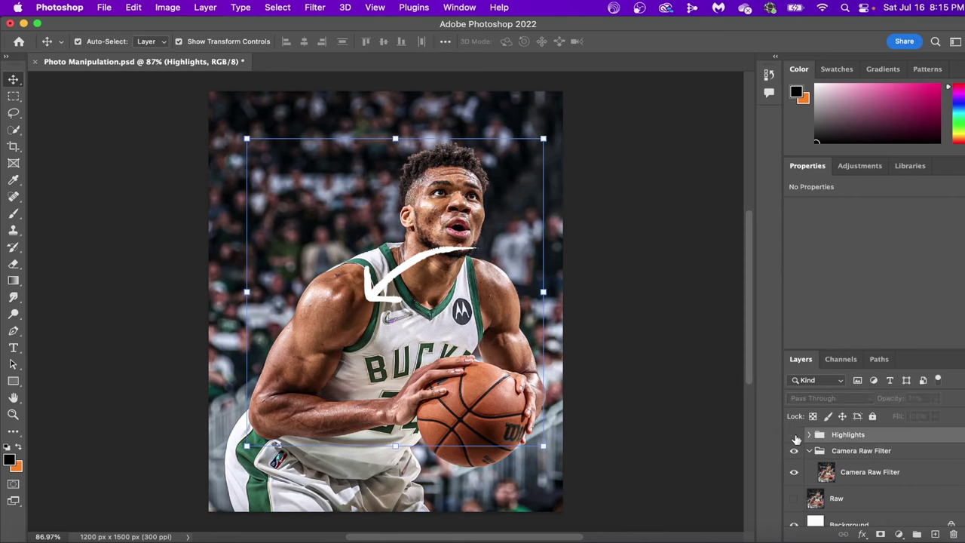
click(794, 435)
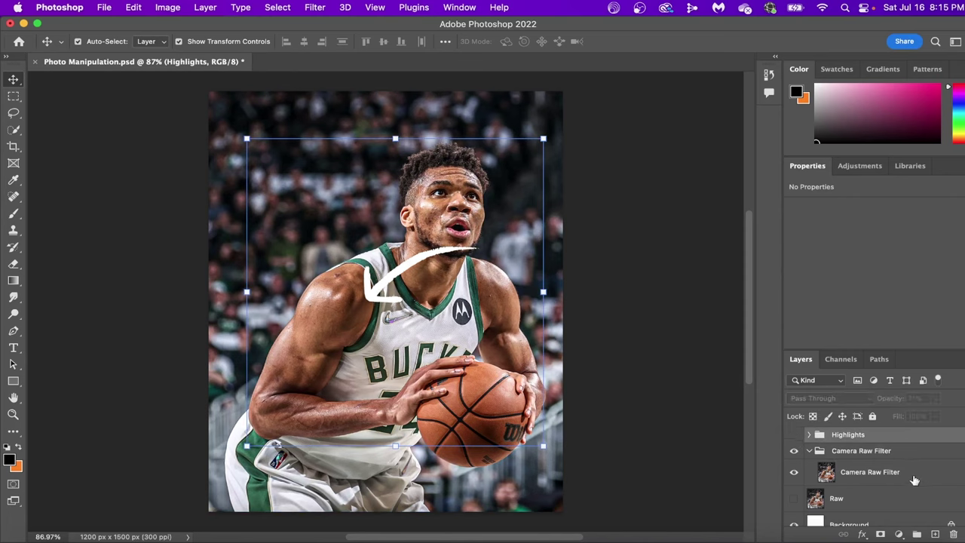
Step: Add a Brightness/Contrast layer below Highlights at Brightness -78, Contrast 49, with an inverted black mask
click(898, 534)
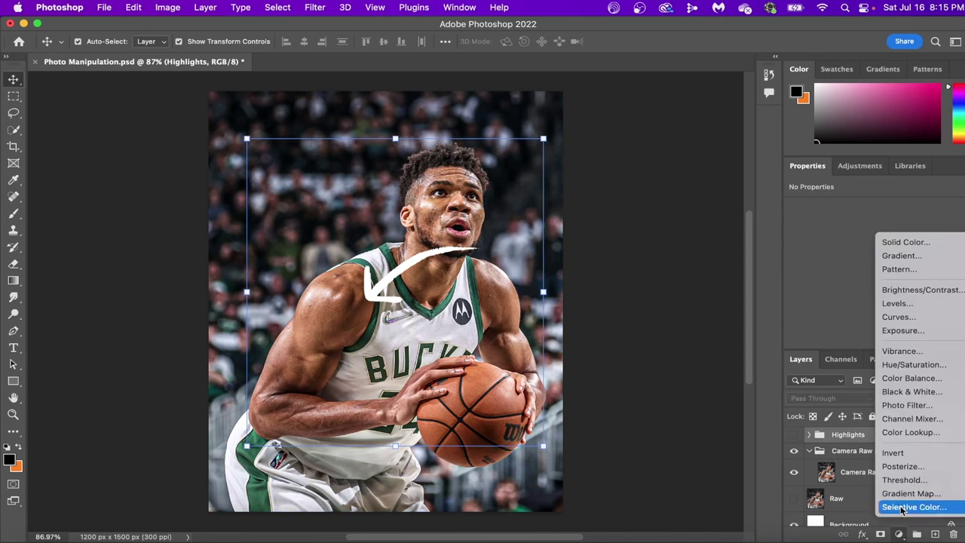
click(932, 291)
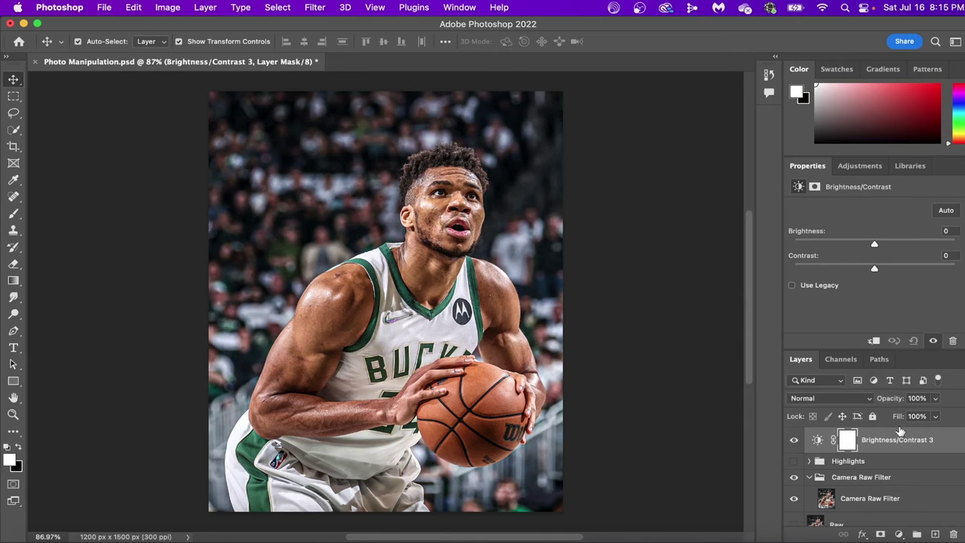
drag(899, 447, 892, 472)
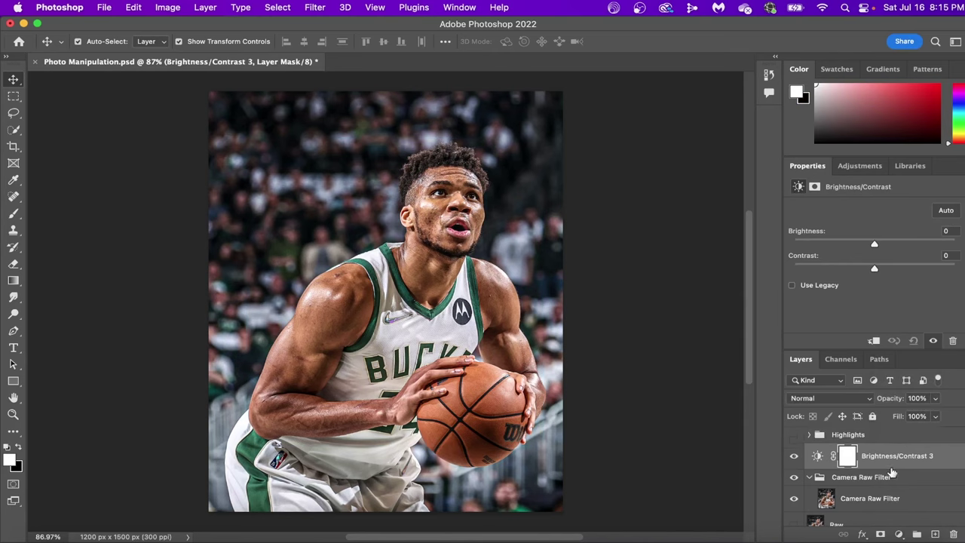
drag(874, 246, 834, 246)
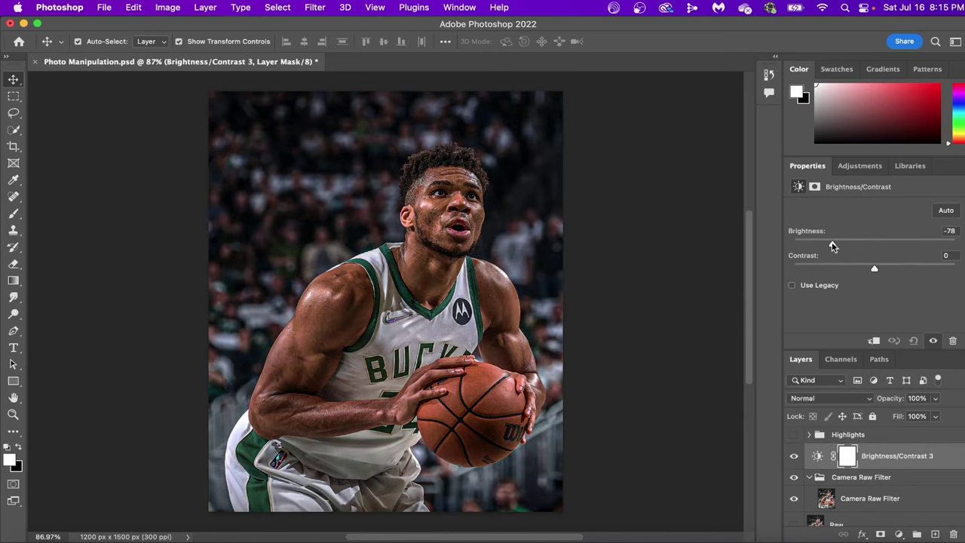
drag(887, 269, 916, 267)
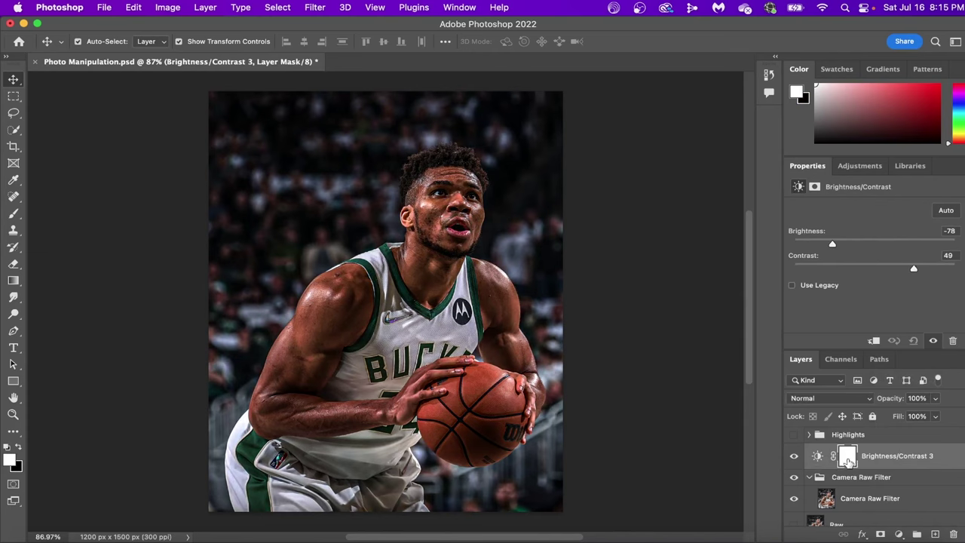
key(super+i)
key(super+i)
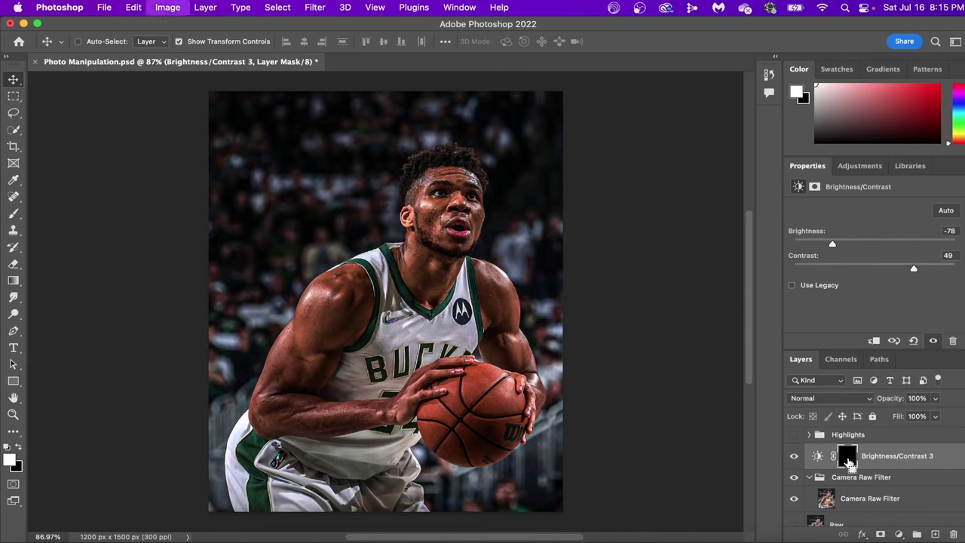
key(super+i)
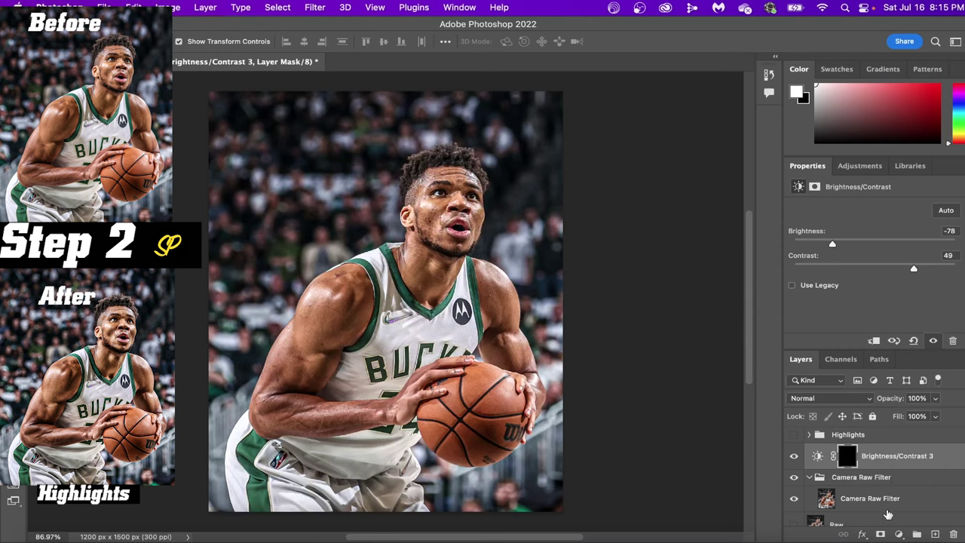
Step: Set the Camera Raw Filter layer's Blend If black slider to 53 to preview shadow areas
click(891, 500)
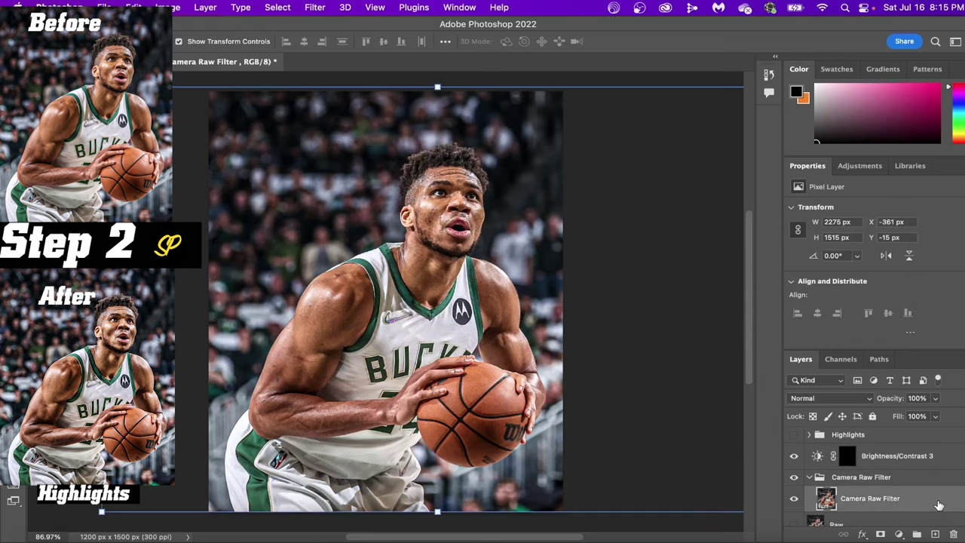
double_click(939, 506)
drag(595, 96, 706, 67)
drag(746, 301, 780, 297)
drag(957, 69, 834, 133)
click(919, 162)
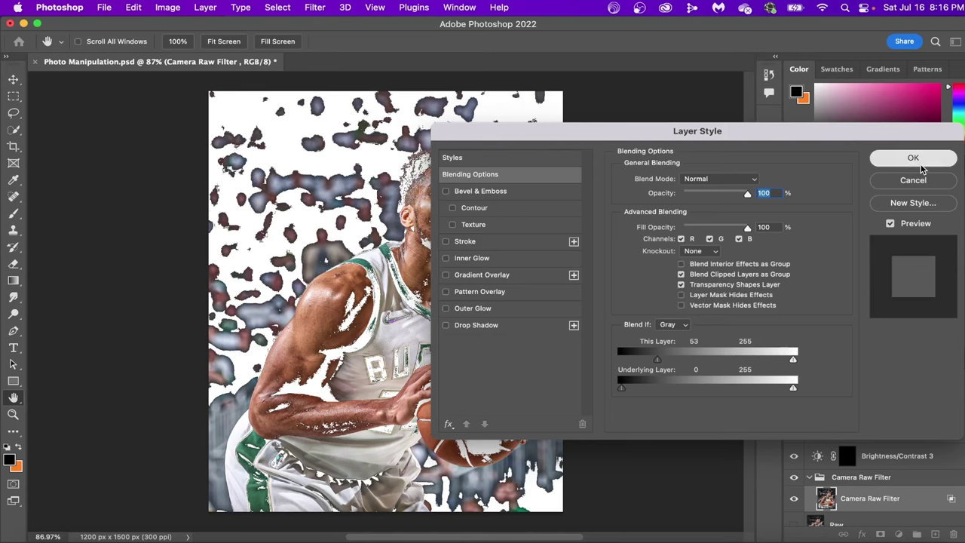
Step: Paint white into the Brightness/Contrast 3 mask with a 49 px, 31% opacity brush
click(879, 468)
click(847, 455)
key(d)
click(14, 214)
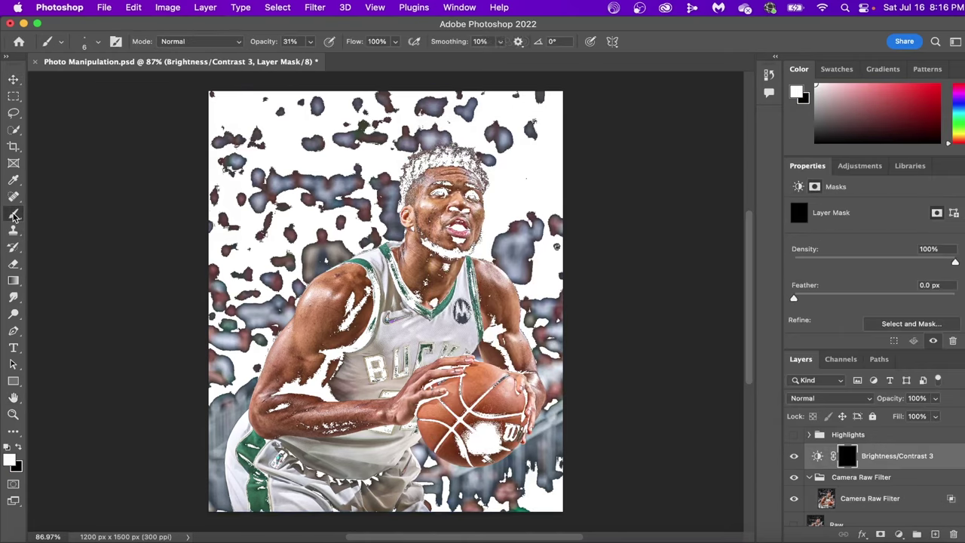
click(96, 41)
click(97, 81)
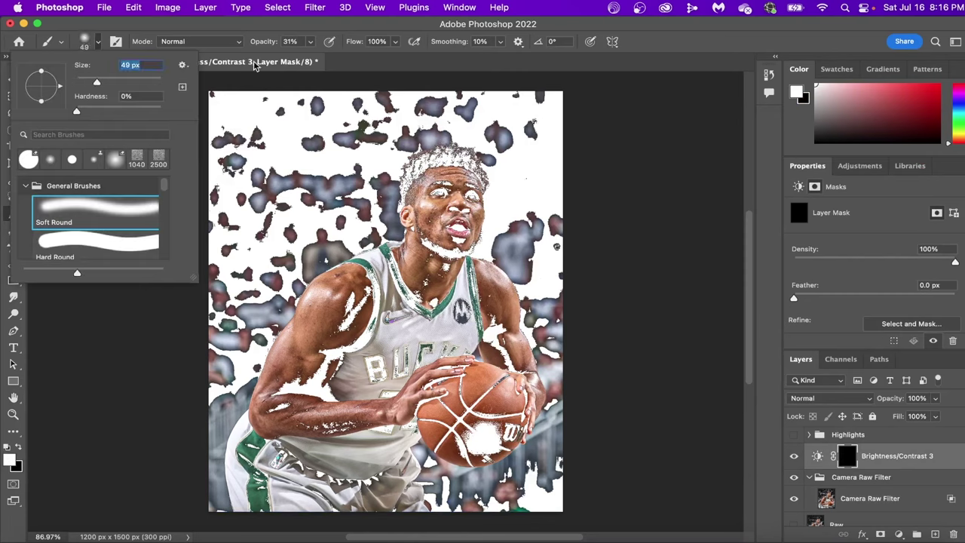
click(291, 42)
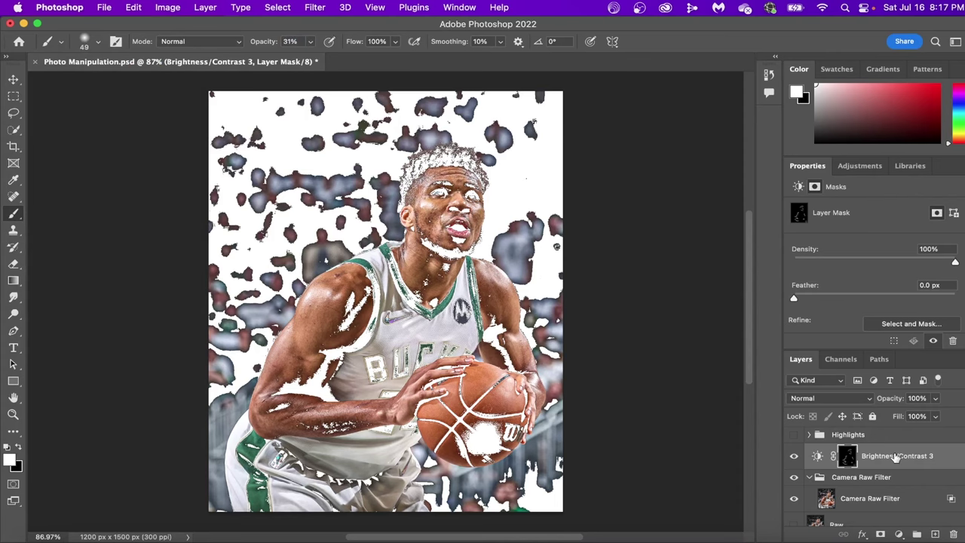
click(896, 459)
Step: Reset the Camera Raw Filter layer's Blend If shadow range back to 0
click(920, 504)
double_click(920, 504)
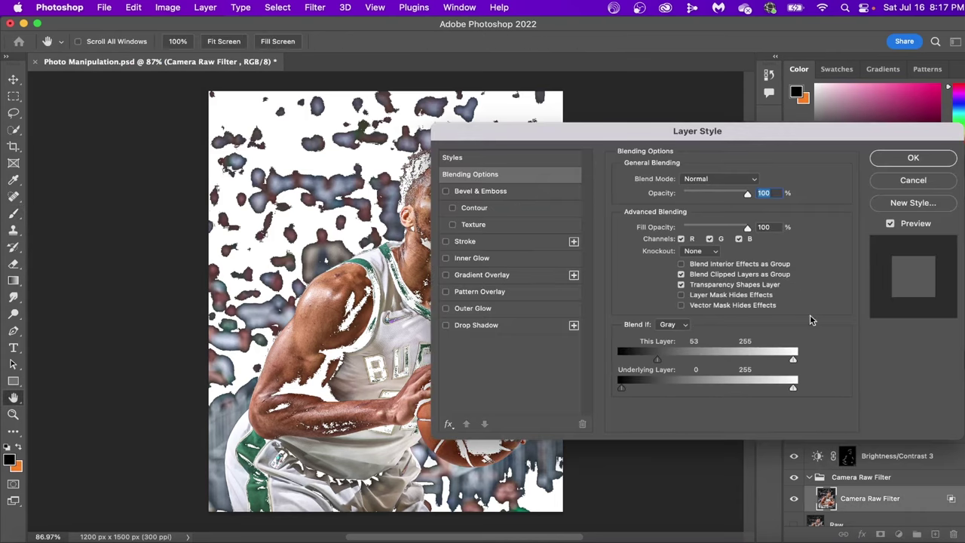
drag(658, 361, 577, 359)
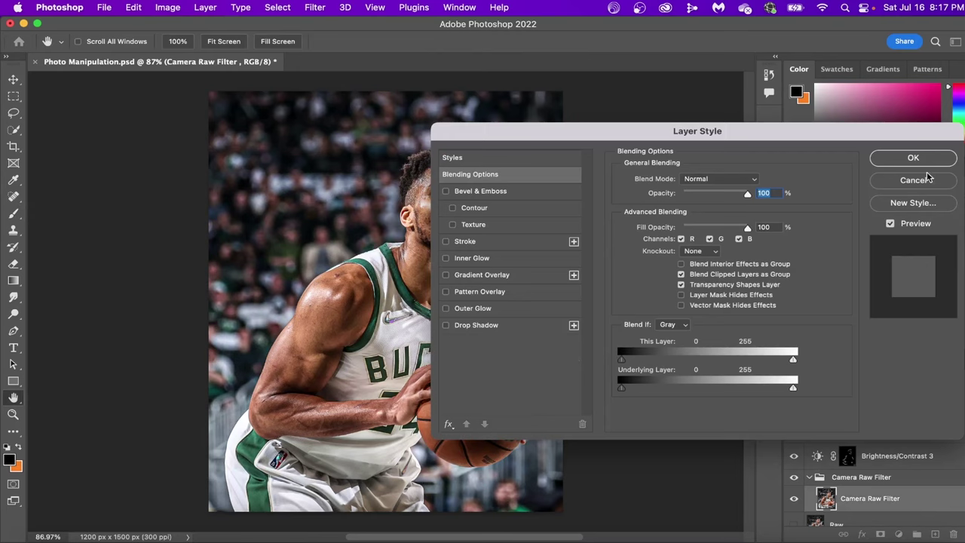
click(908, 157)
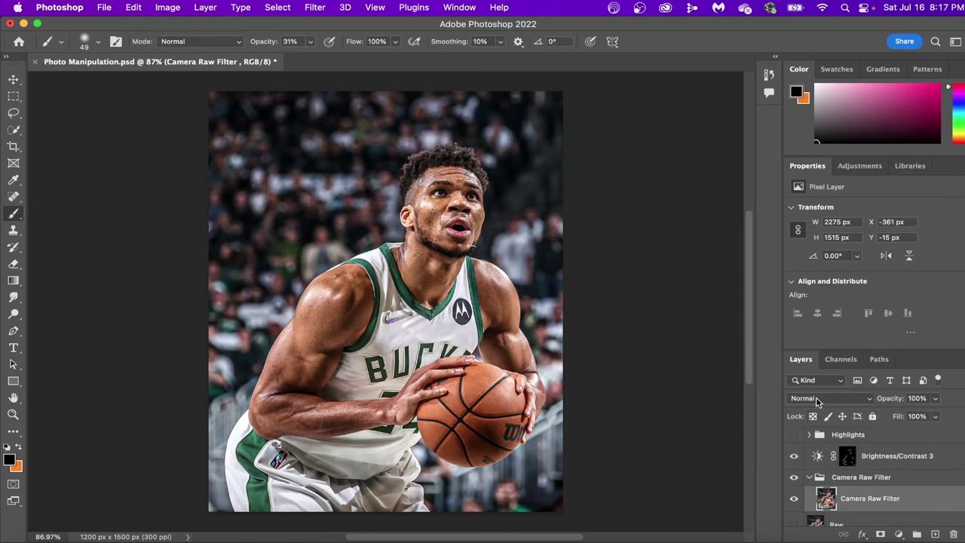
click(793, 457)
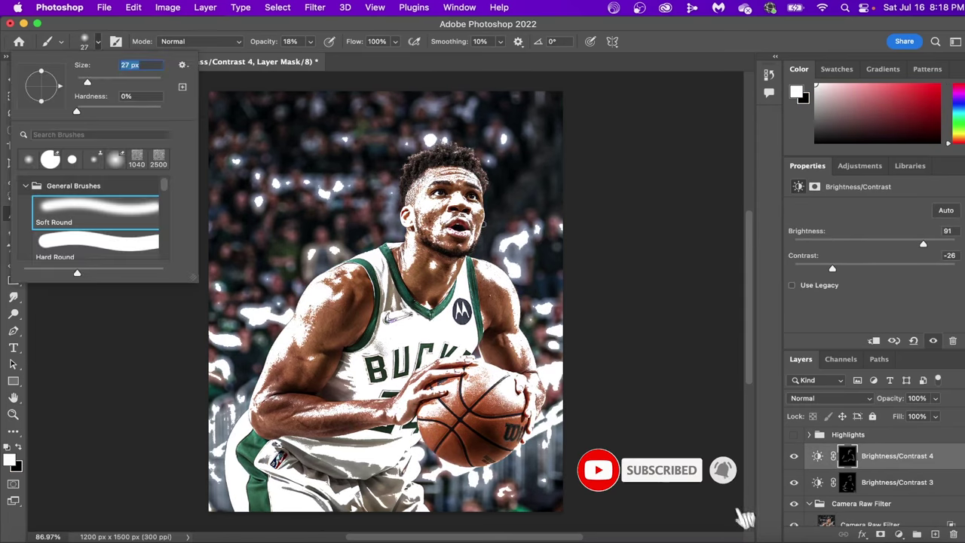
key(Return)
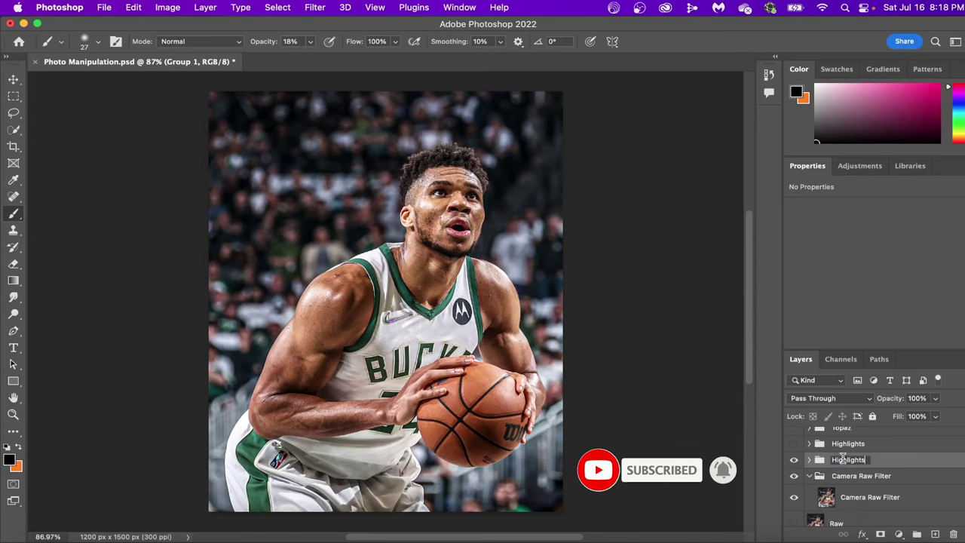
key(Return)
click(794, 460)
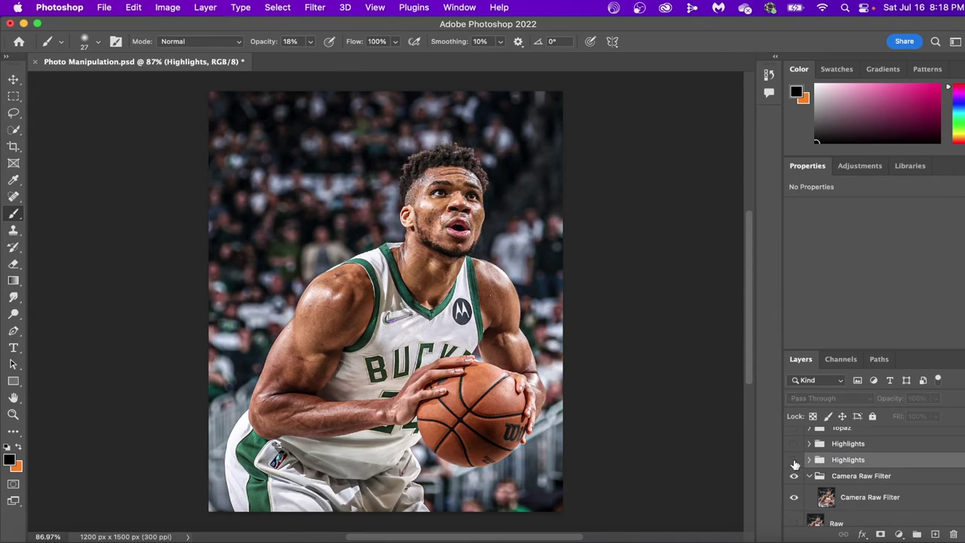
click(795, 460)
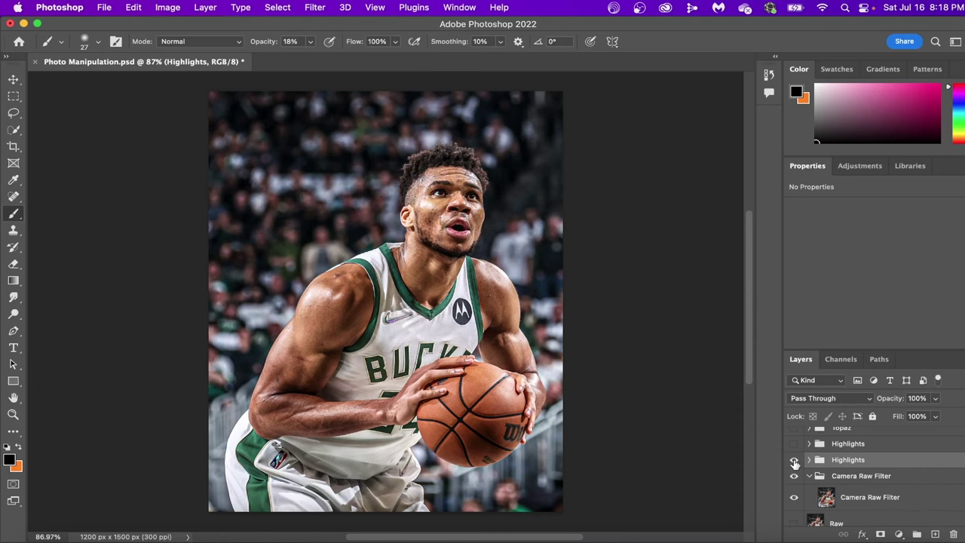
drag(794, 462, 797, 478)
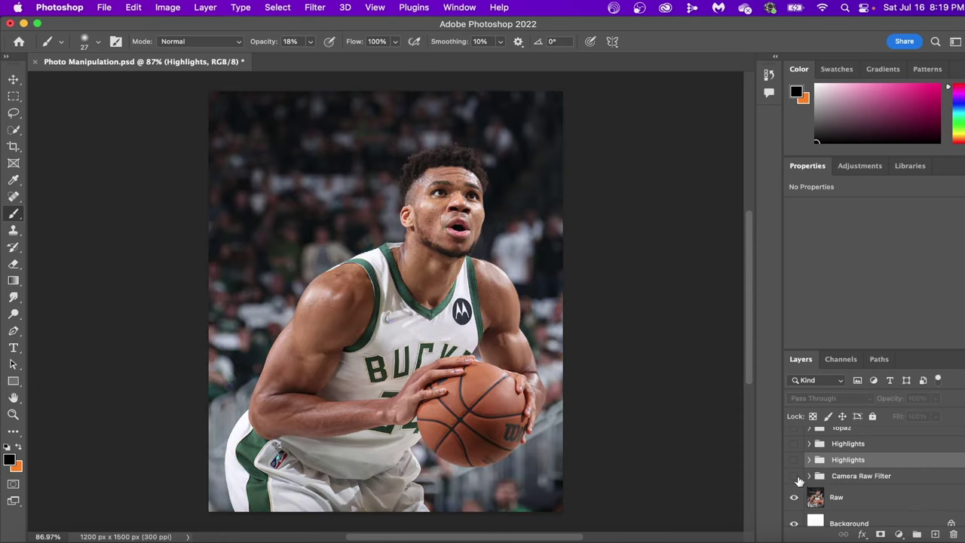
click(797, 478)
click(796, 461)
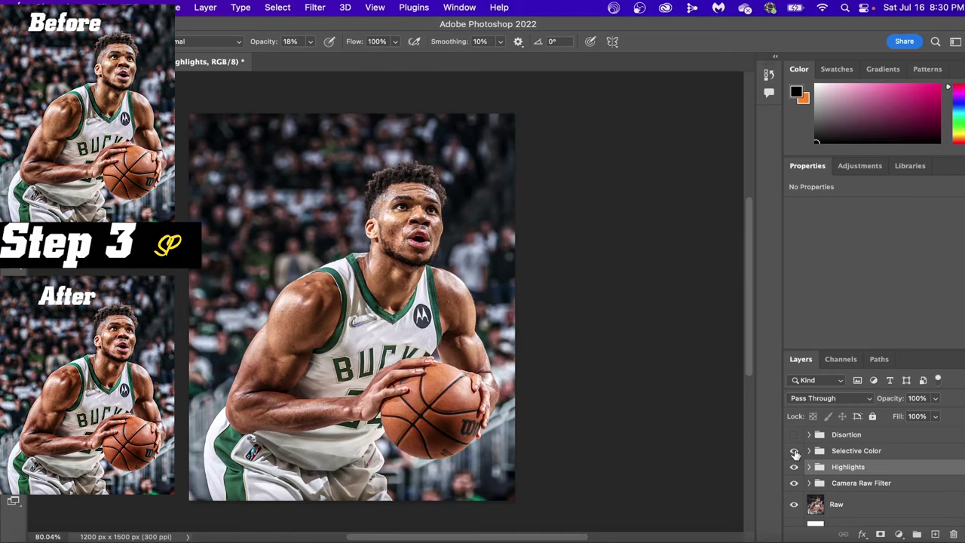
Step: Expand the Selective Color group and display Selective Color 1's settings, with Reds at 0%
scroll(794, 453, up, 3)
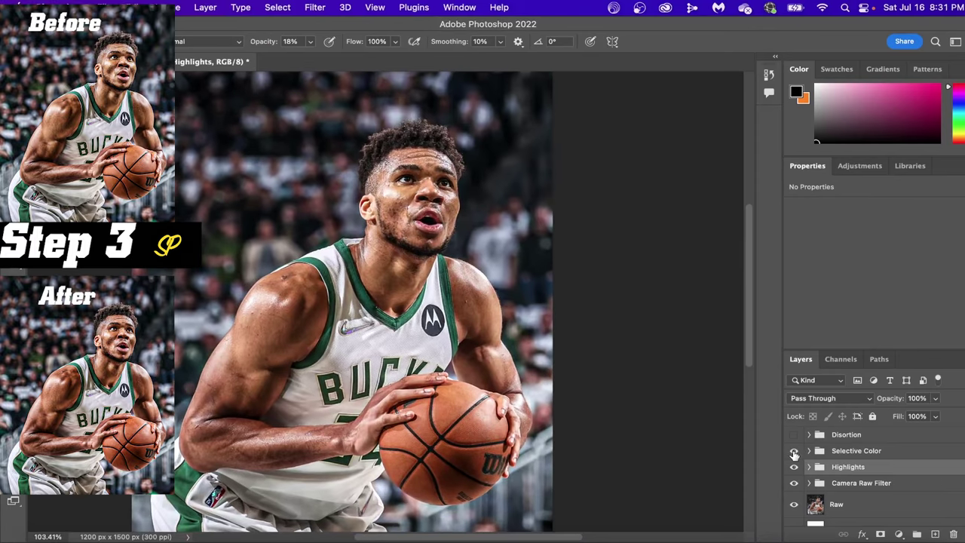
click(809, 451)
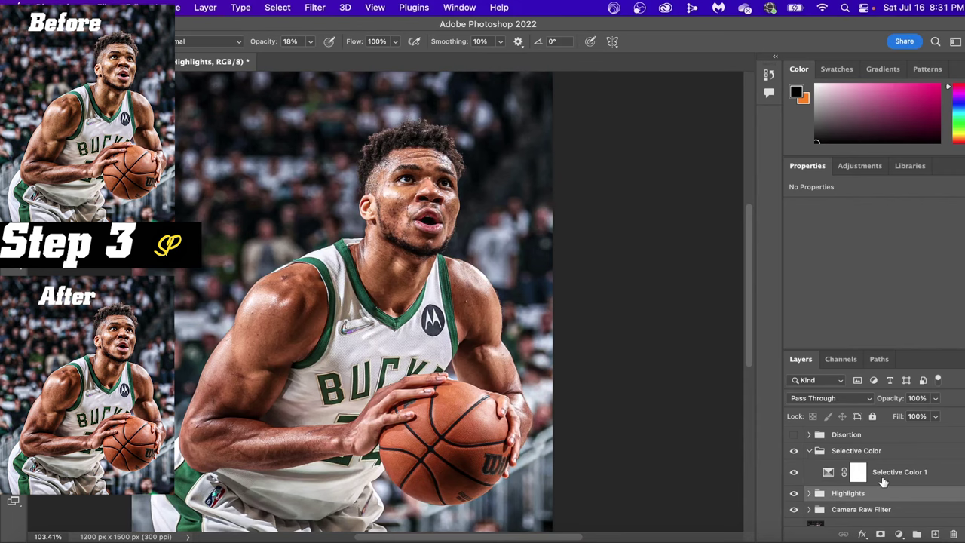
click(894, 475)
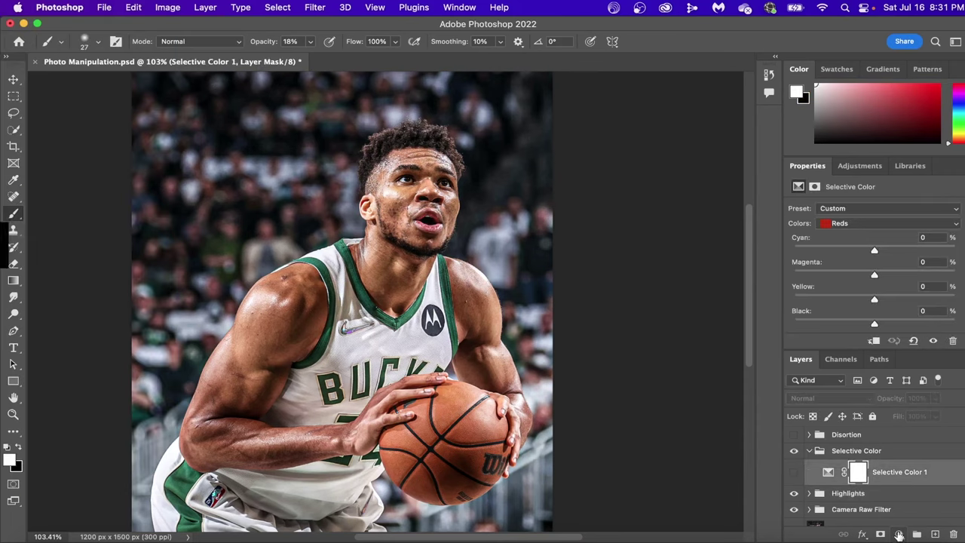
Step: Add Selective Color 2 and set its Yellows to Black +29, Cyan -15
click(899, 534)
click(913, 509)
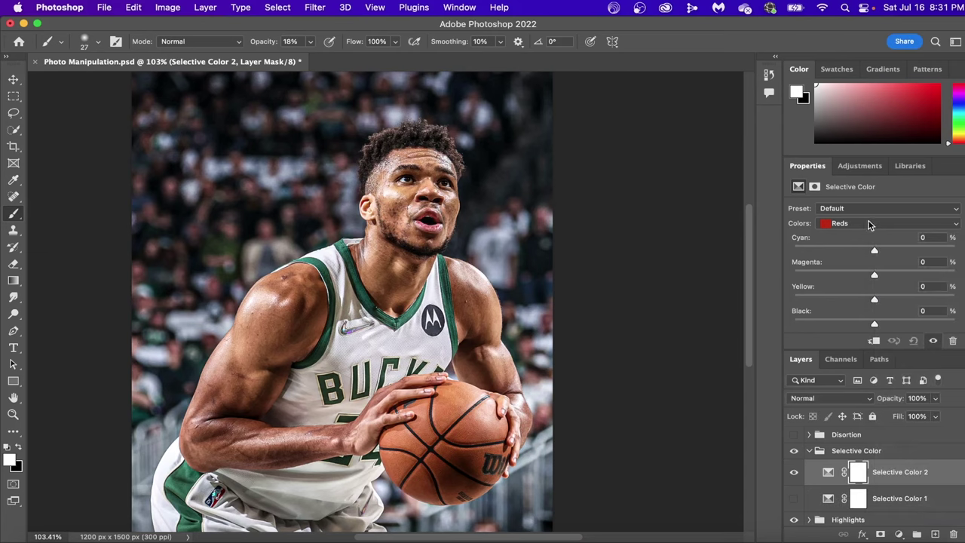
click(871, 224)
click(875, 233)
scroll(887, 270, down, 1)
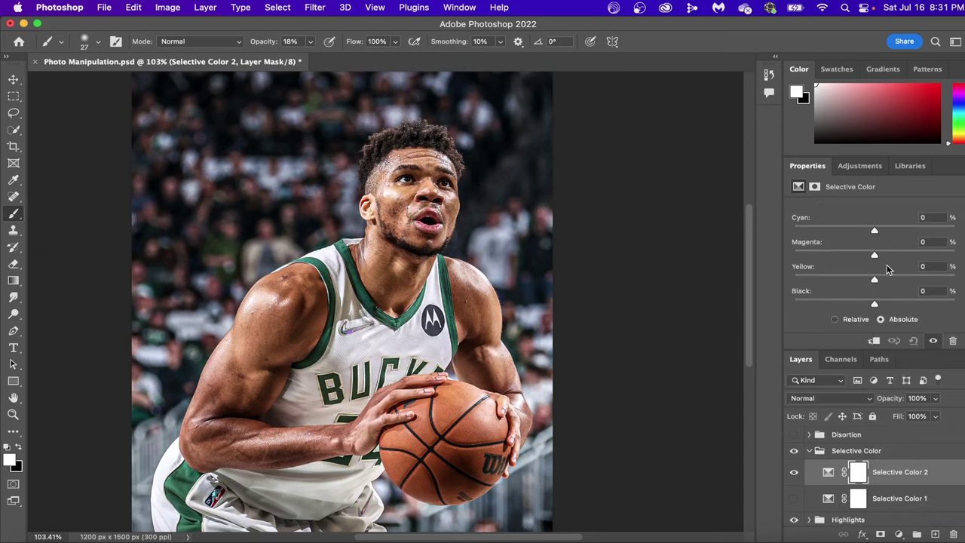
drag(887, 304, 898, 304)
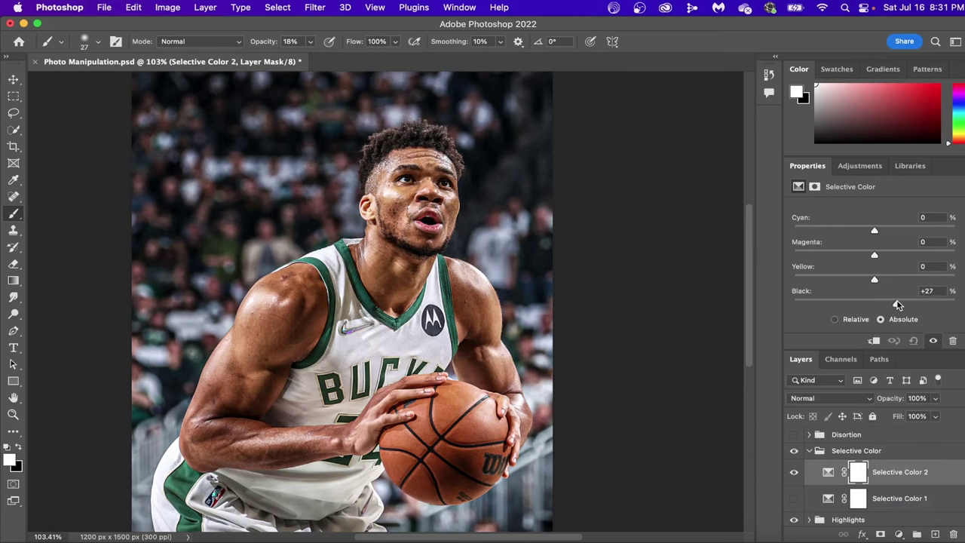
scroll(899, 291, up, 1)
mouse_move(875, 252)
mouse_down()
mouse_move(849, 253)
mouse_move(857, 253)
mouse_up()
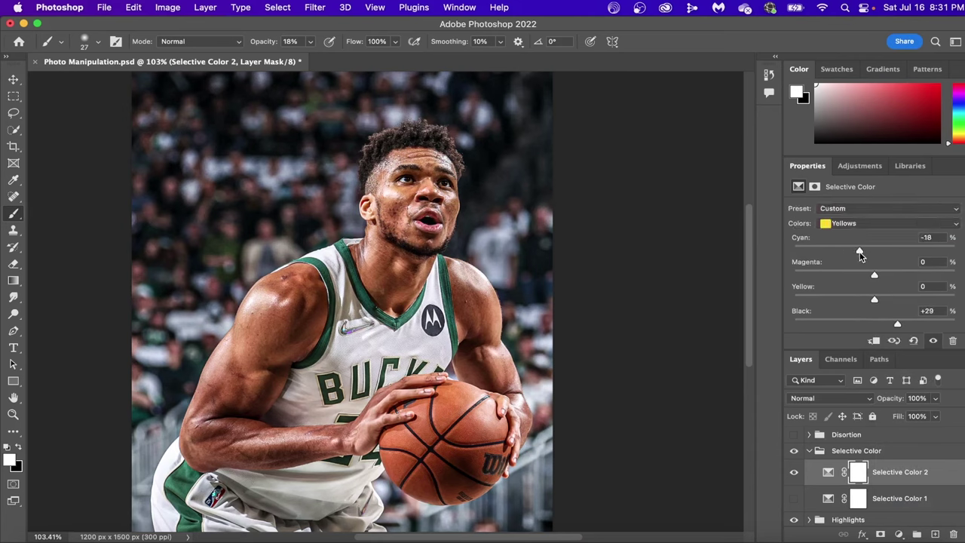
scroll(863, 257, down, 1)
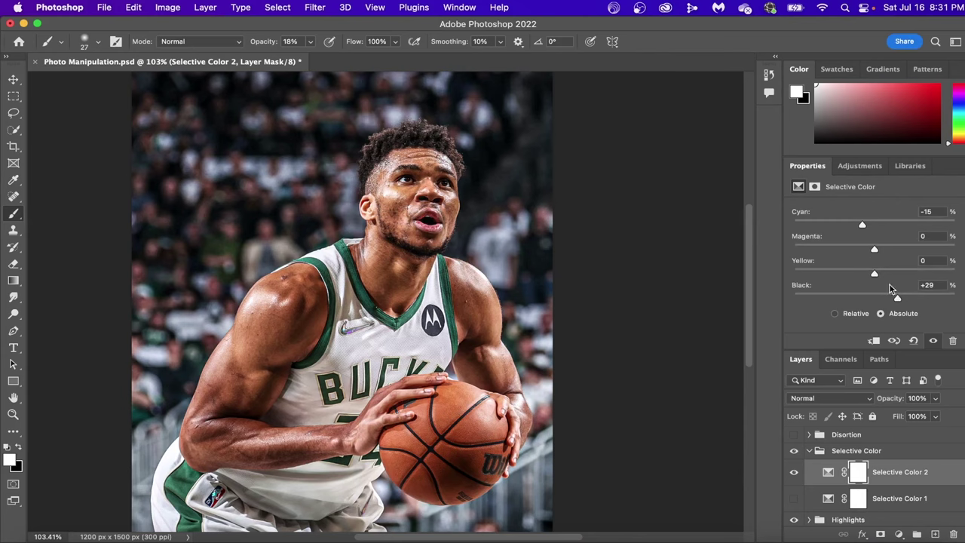
scroll(804, 288, up, 1)
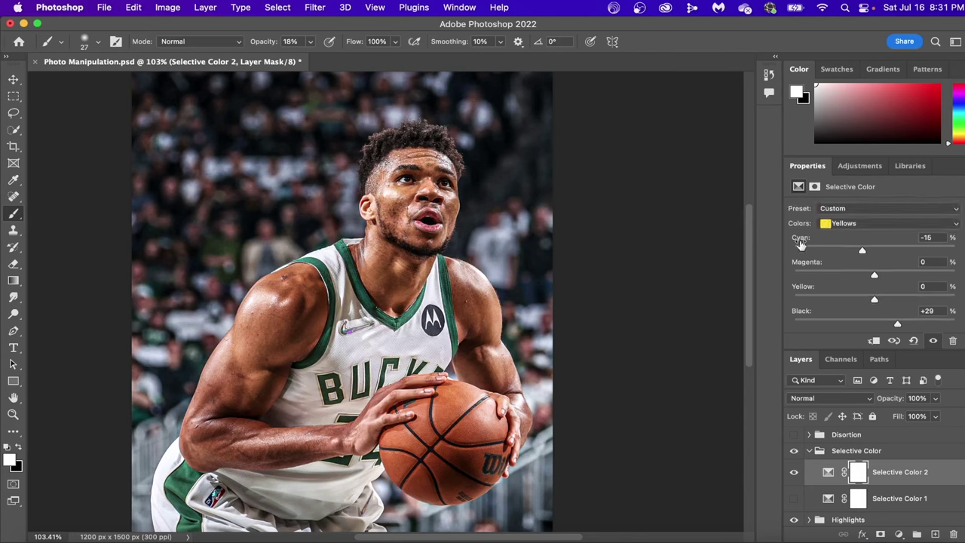
Step: Set the Greens to Cyan +16, Black +13, and compare with the layer toggled off and on
click(852, 223)
click(857, 232)
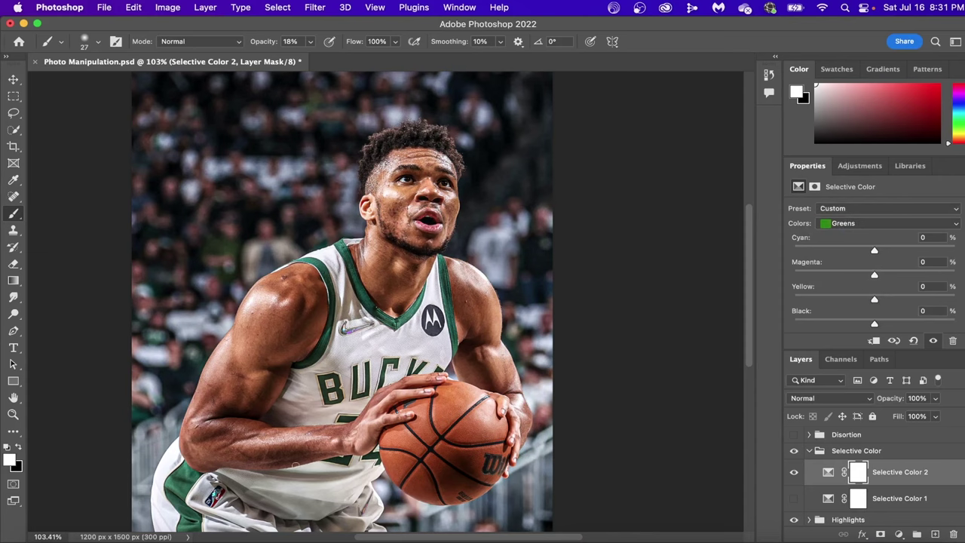
scroll(883, 249, down, 1)
mouse_move(875, 315)
mouse_down()
mouse_move(898, 315)
mouse_move(885, 314)
mouse_up()
drag(892, 243, 888, 244)
click(795, 472)
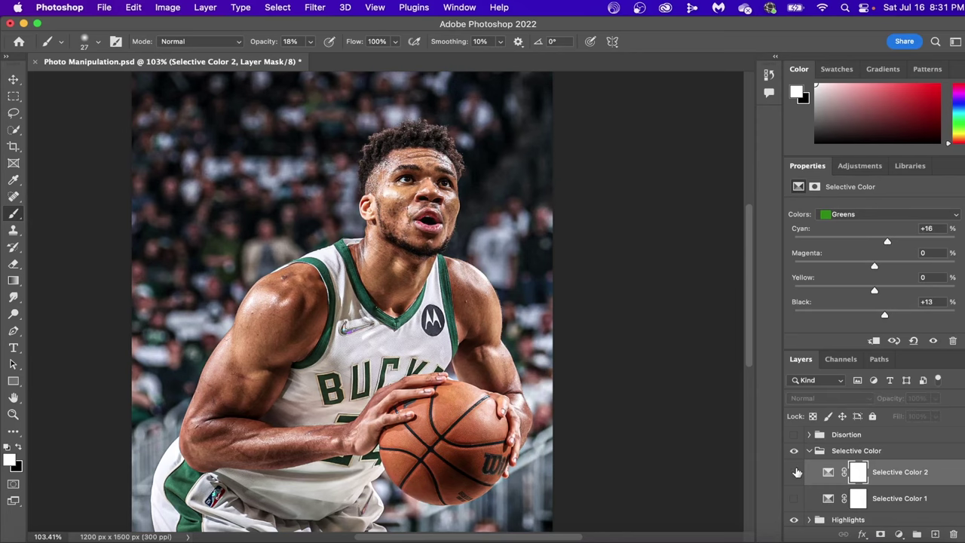
click(796, 472)
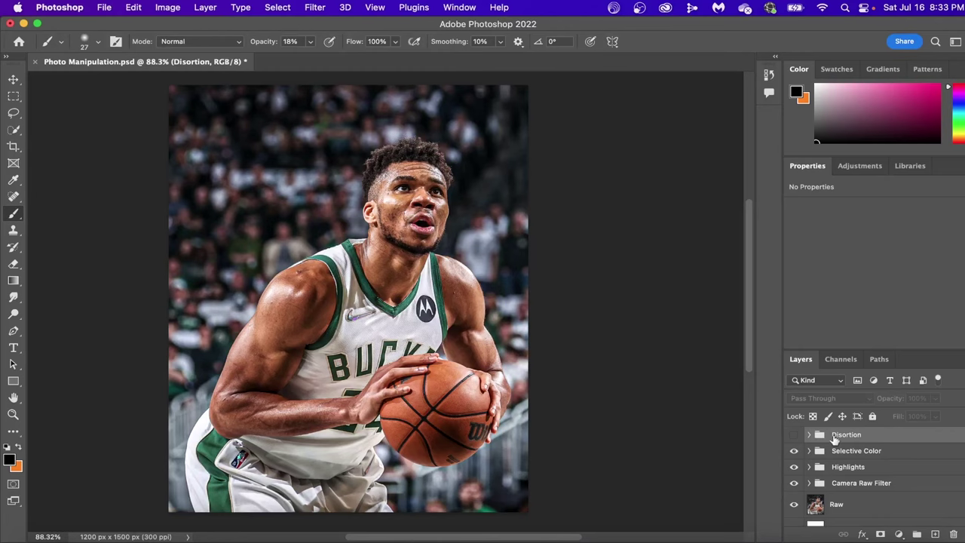
Step: Stamp all visible layers into a new Layer 3 above Selective Color, leaving Distortion hidden
click(792, 435)
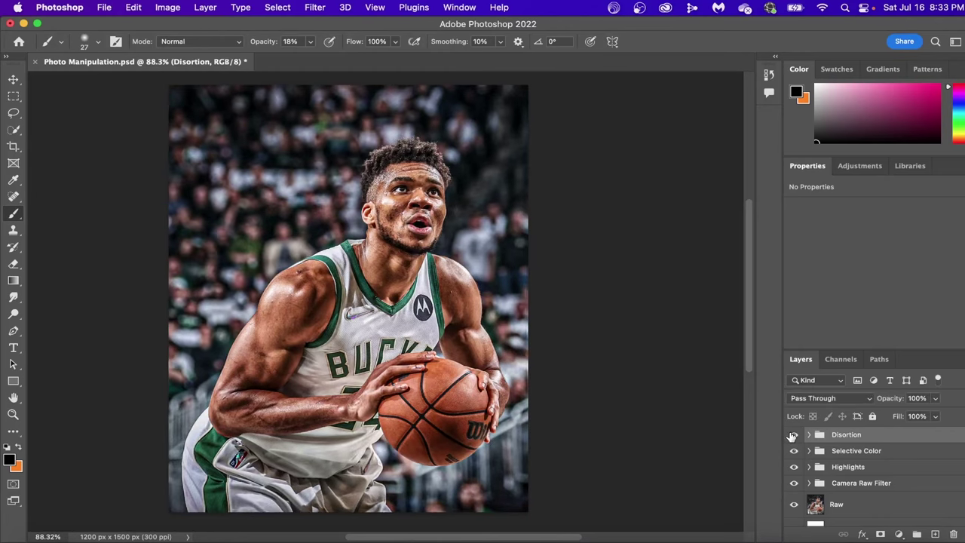
click(793, 435)
click(891, 458)
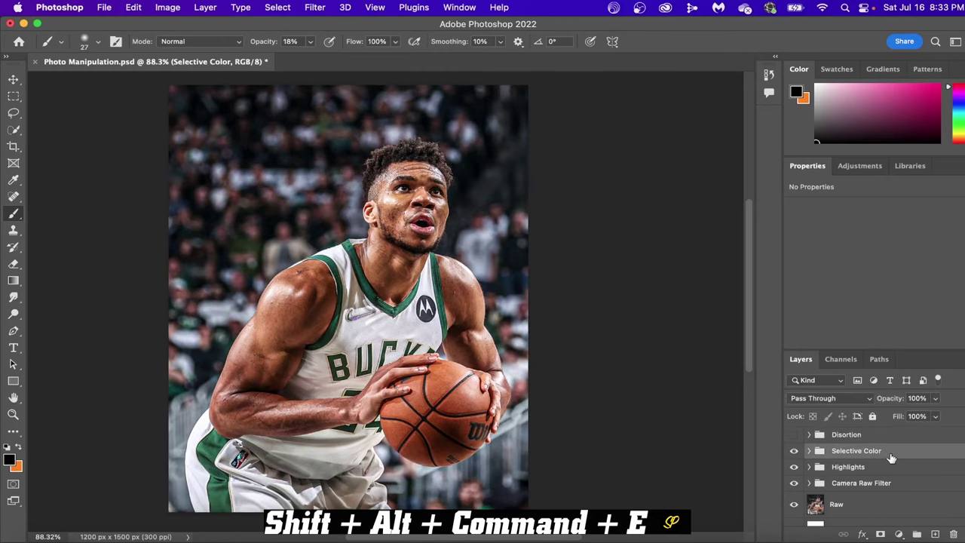
key(shift+alt+super+e)
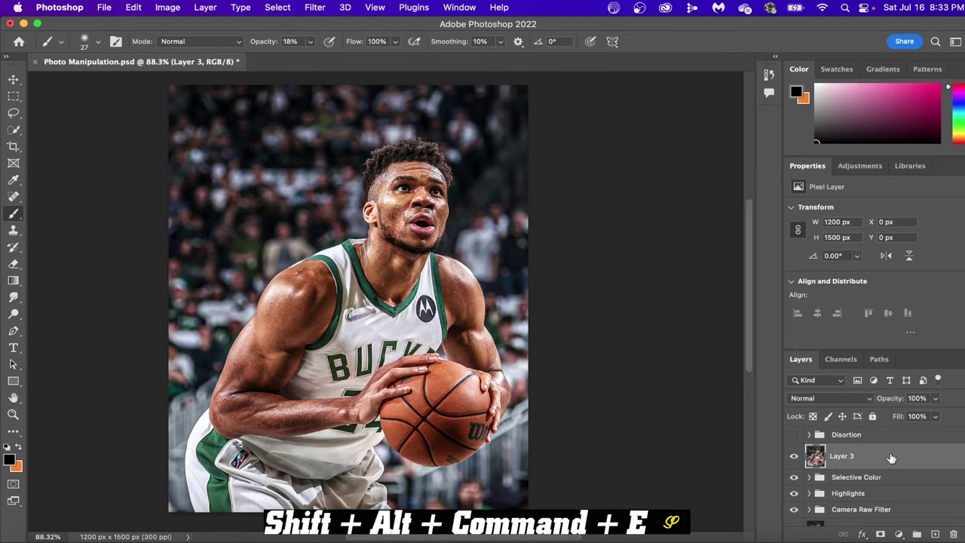
click(314, 7)
Step: In Camera Raw on Layer 3, set Texture +14, Clarity +38 and Vibrance +10
click(345, 104)
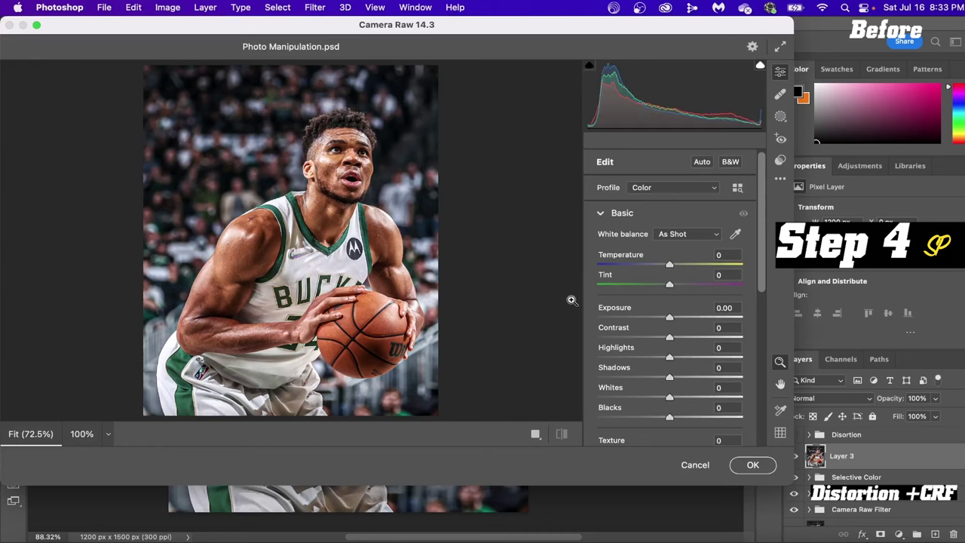
scroll(674, 405, down, 2)
drag(674, 405, 679, 365)
scroll(679, 384, down, 3)
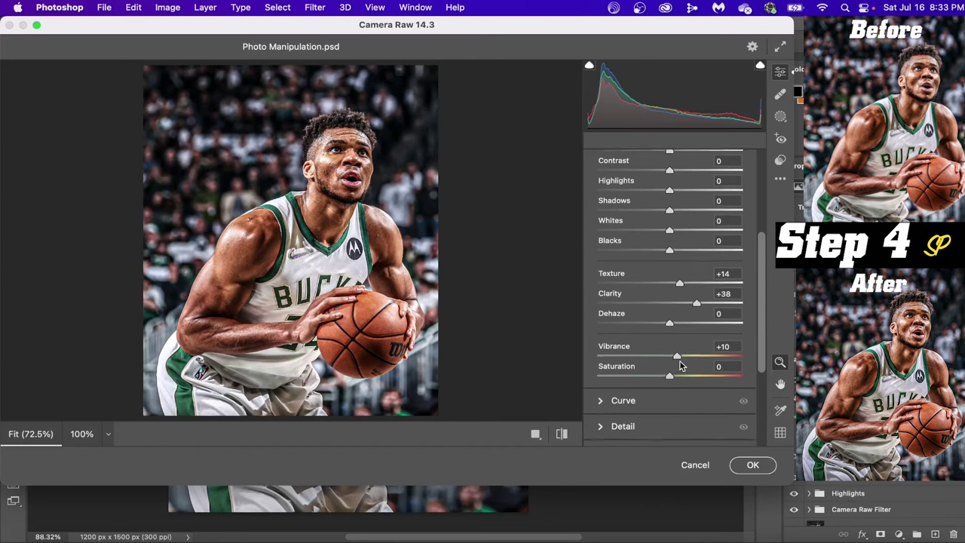
scroll(680, 365, down, 5)
Step: Add Vignetting -25, Grain 20 and Optics Distortion +14, then apply the filter
click(613, 405)
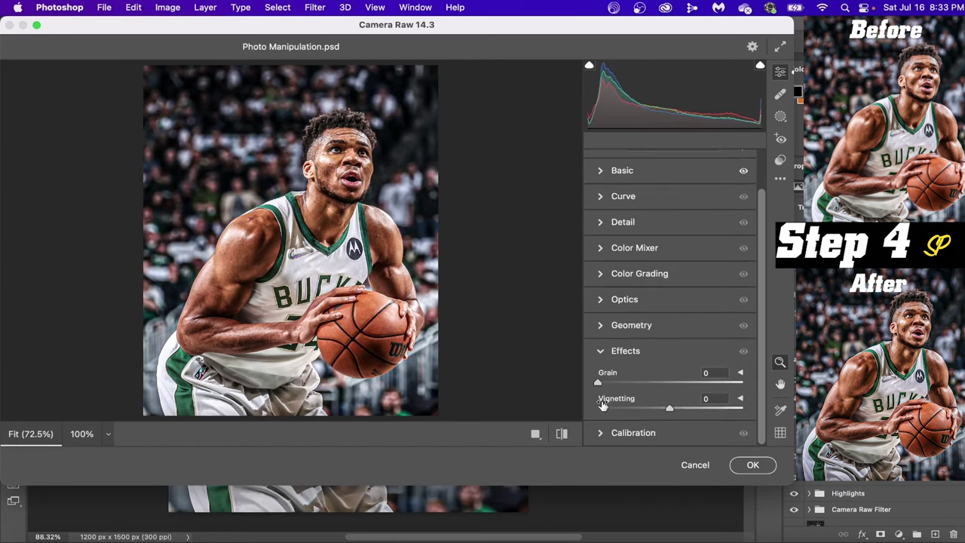
drag(671, 409, 651, 408)
drag(600, 382, 629, 383)
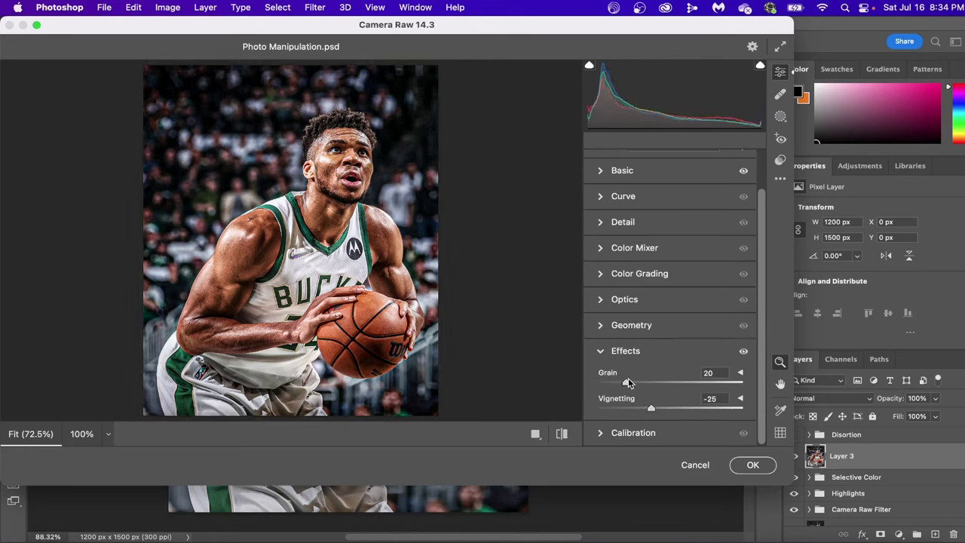
click(605, 299)
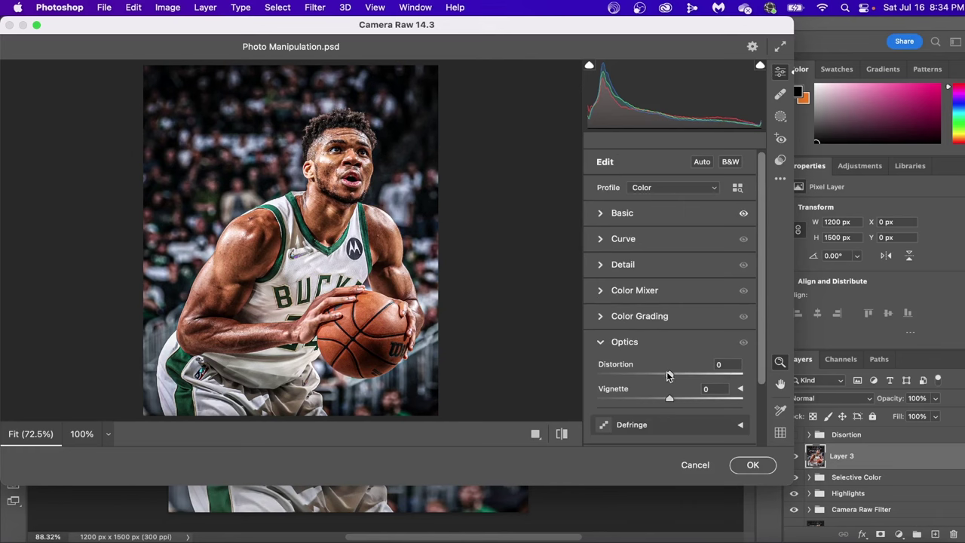
drag(667, 376, 677, 371)
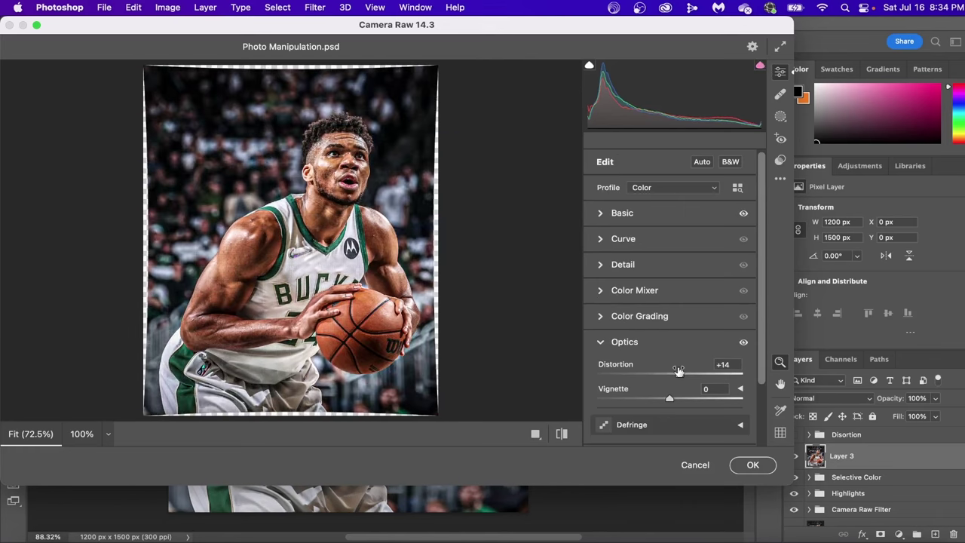
click(758, 465)
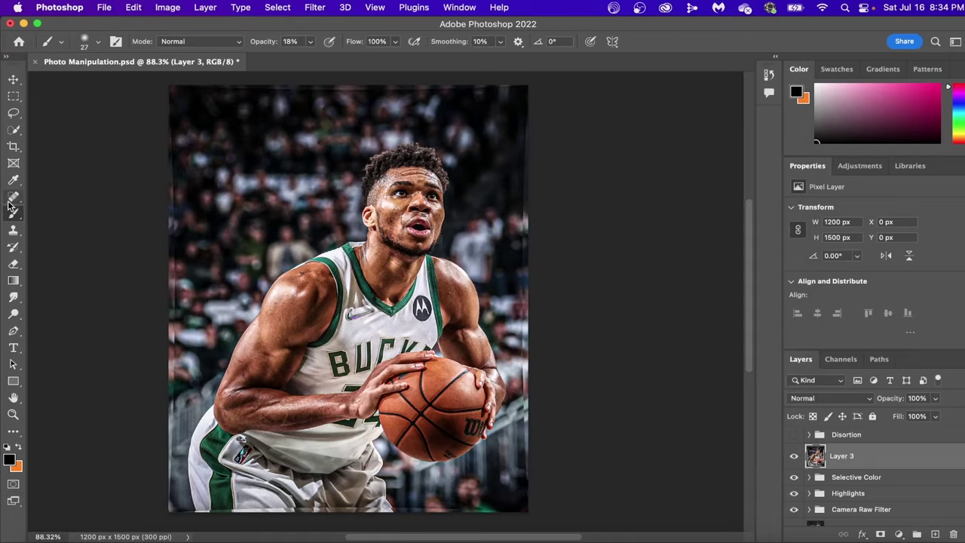
Step: Free Transform Layer 3, enlarging it to about 104% so the distorted edges fill the canvas
click(14, 80)
scroll(166, 242, down, 2)
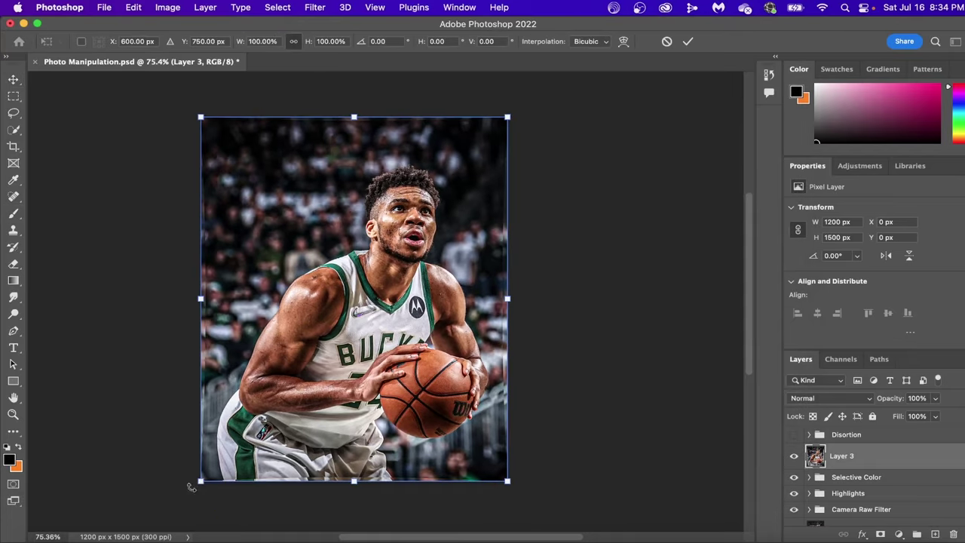
drag(200, 481, 194, 488)
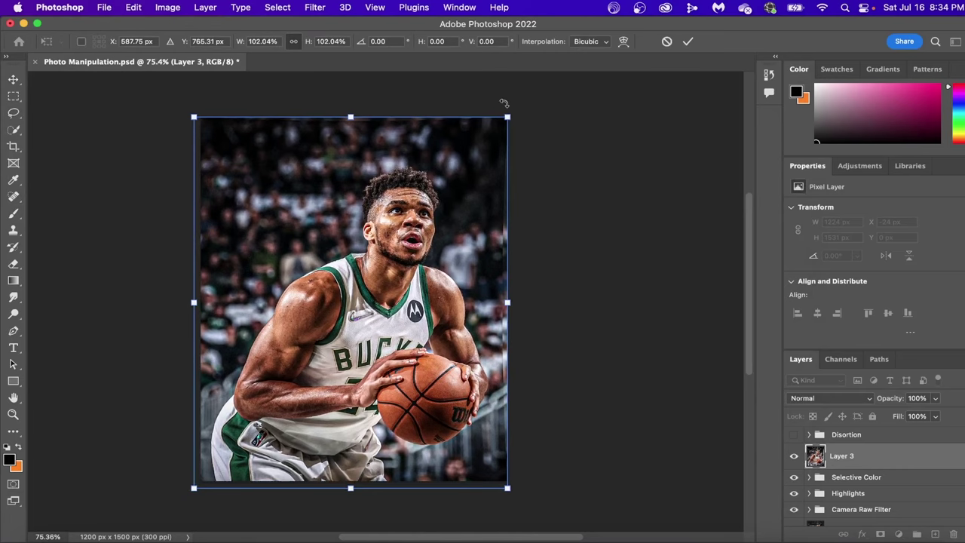
drag(508, 117, 517, 108)
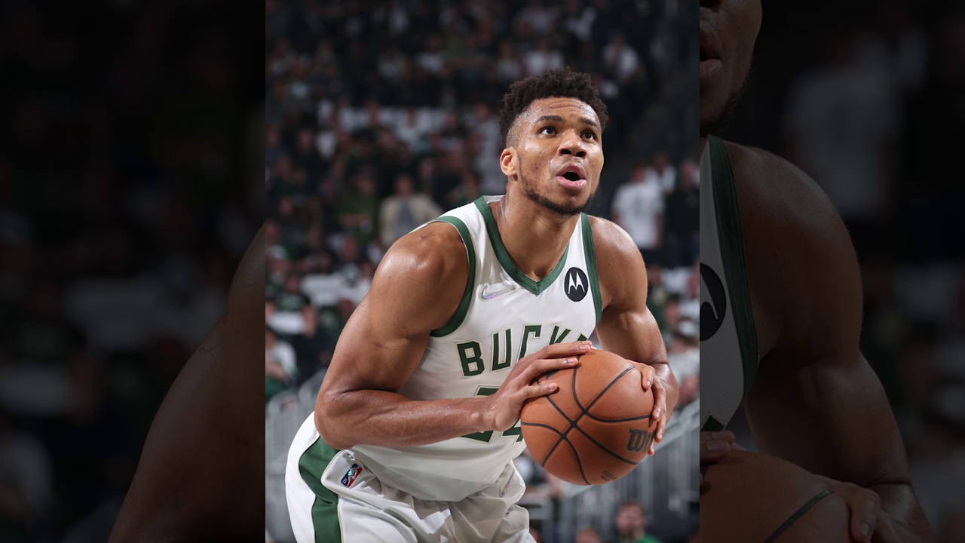